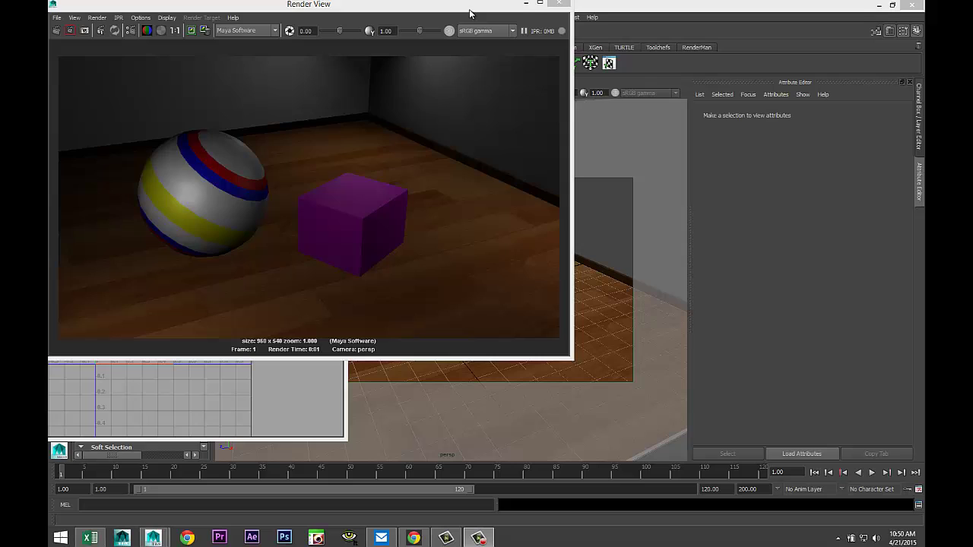
# Drag the Render View window over the main Maya window to show the room render
pyautogui.moveTo(469, 9); pyautogui.dragTo(612, 72)
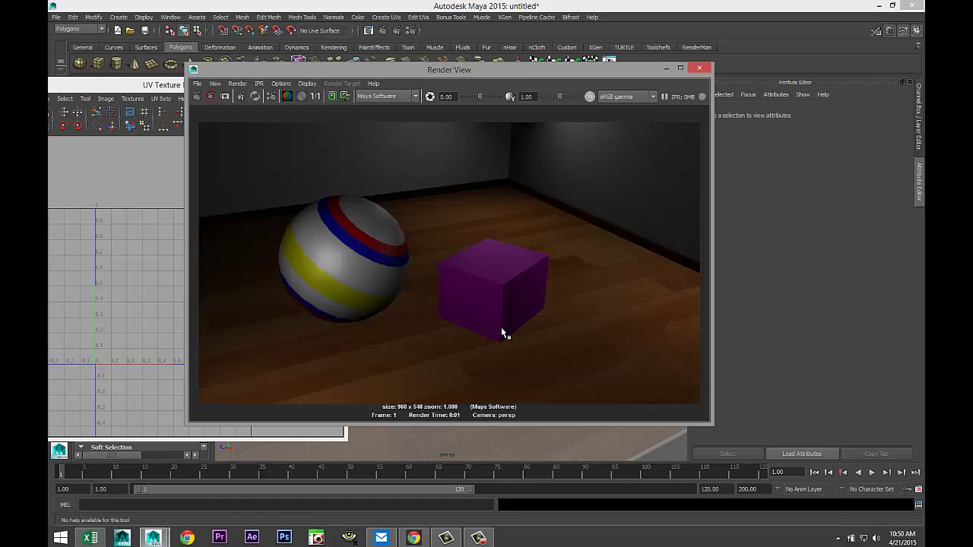
# Minimise Render View and UV Texture Editor, then orbit to a close, low view of the ball and cube
pyautogui.click(665, 68)
pyautogui.click(299, 86)
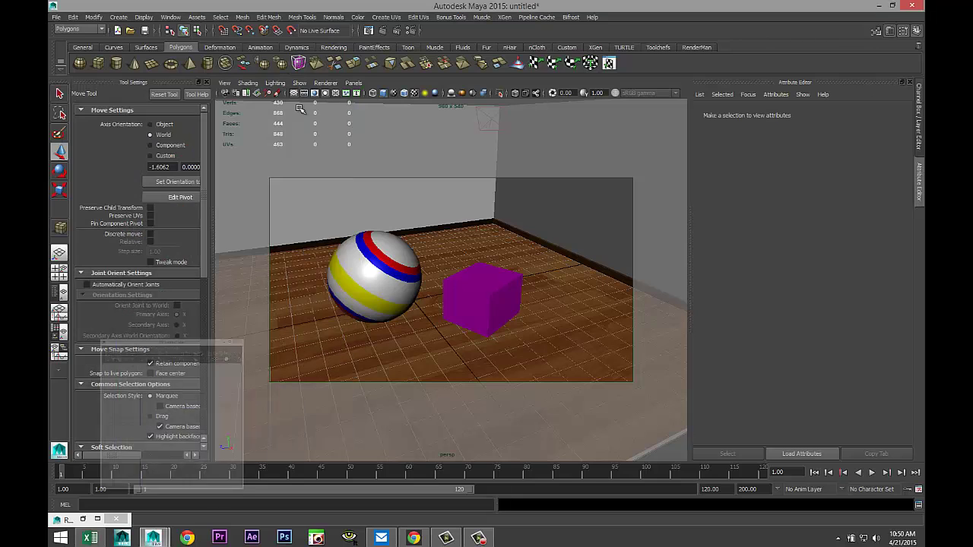
pyautogui.scroll(-5, 456, 288)
pyautogui.scroll(2, 454, 290)
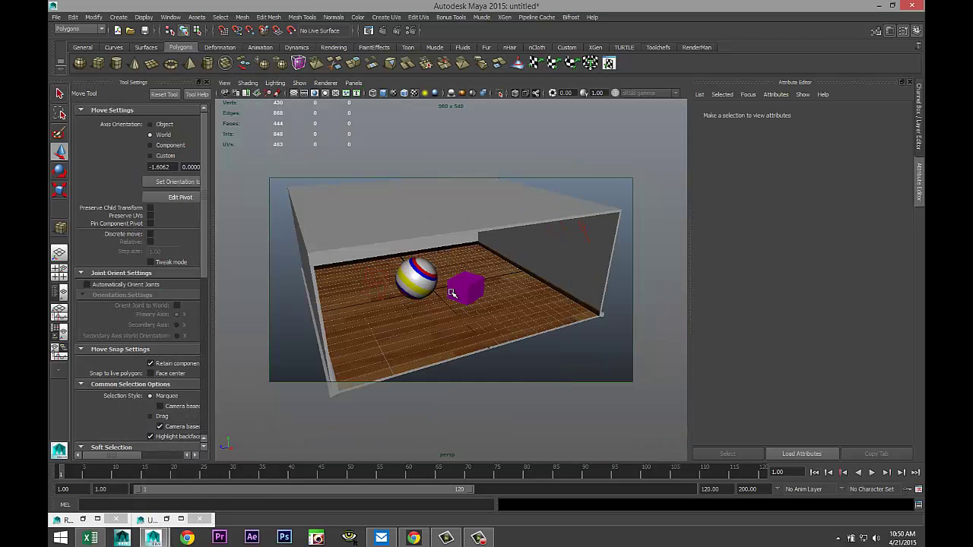
pyautogui.moveTo(455, 293)
pyautogui.keyDown('alt'); pyautogui.mouseDown()
pyautogui.moveTo(487, 258)
pyautogui.moveTo(441, 278)
pyautogui.moveTo(464, 289)
pyautogui.moveTo(447, 297)
pyautogui.mouseUp(); pyautogui.keyUp('alt')
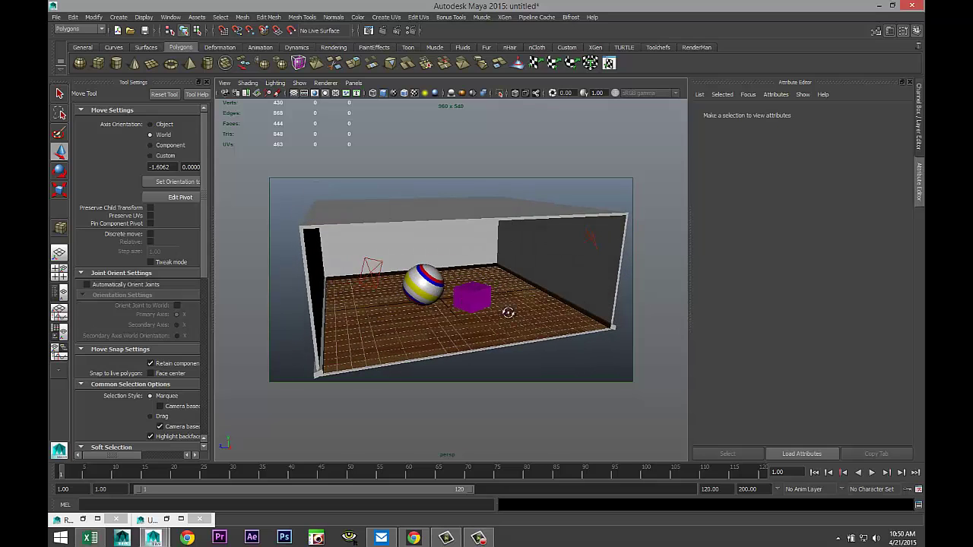
pyautogui.moveTo(506, 311)
pyautogui.keyDown('alt'); pyautogui.mouseDown()
pyautogui.moveTo(494, 326)
pyautogui.moveTo(494, 313)
pyautogui.moveTo(507, 313)
pyautogui.mouseUp(); pyautogui.keyUp('alt')
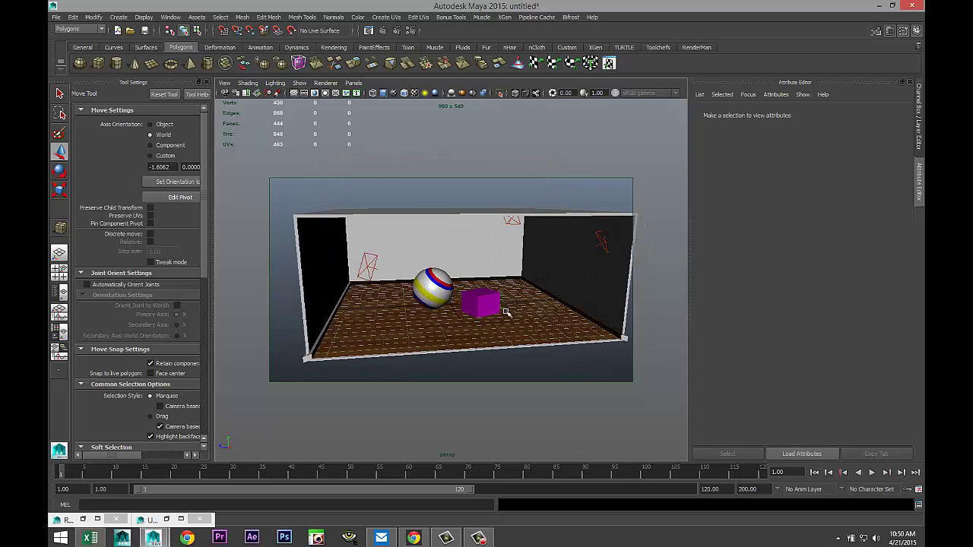
pyautogui.scroll(5, 463, 340)
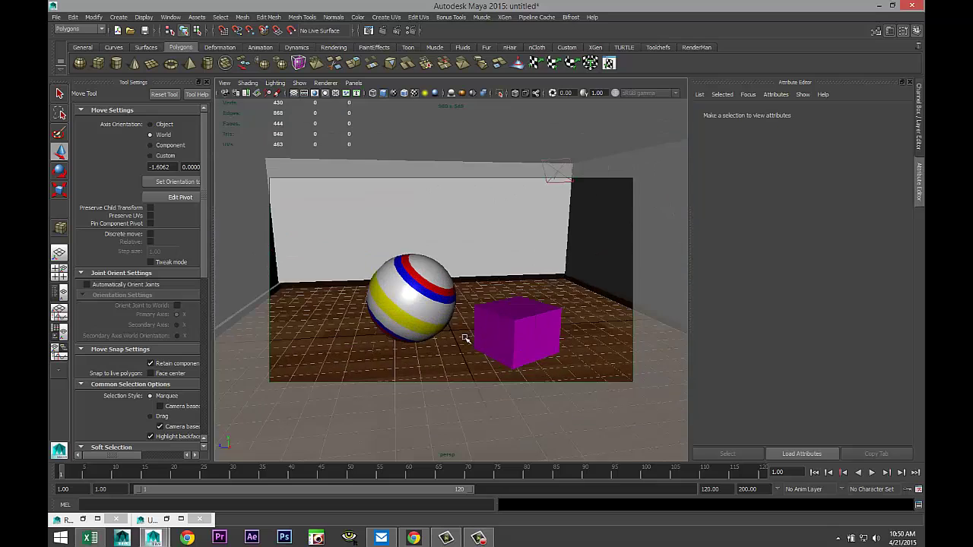
pyautogui.keyDown('alt'); pyautogui.moveTo(426, 344); pyautogui.dragTo(488, 249); pyautogui.keyUp('alt')
pyautogui.scroll(-5, 443, 343)
# Select the room's area lights on the back wall, ceiling and right wall
pyautogui.click(342, 261)
pyautogui.click(486, 232)
pyautogui.keyDown('alt'); pyautogui.moveTo(494, 283); pyautogui.dragTo(612, 240); pyautogui.keyUp('alt')
pyautogui.click(589, 242)
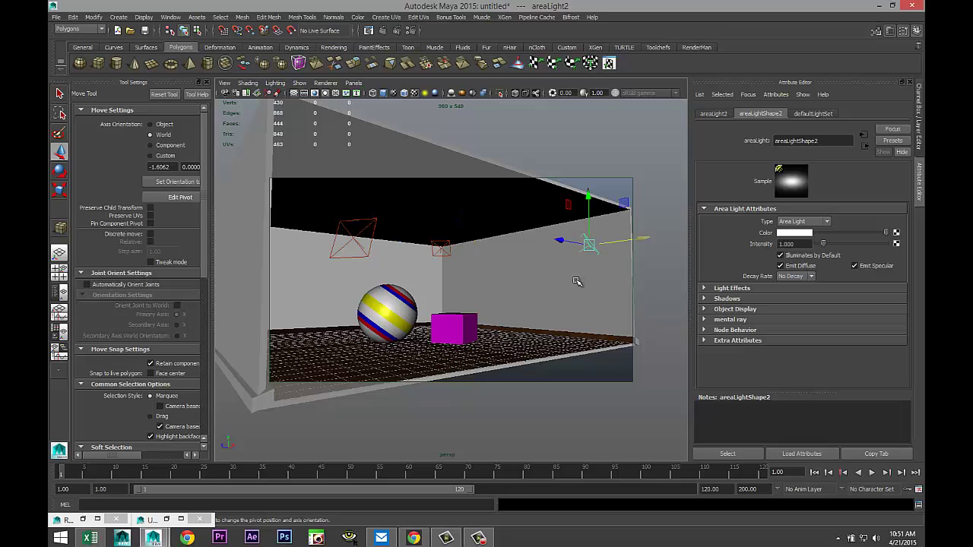
# Look through areaLight2, render the current frame, and minimise the render preview
pyautogui.click(224, 83)
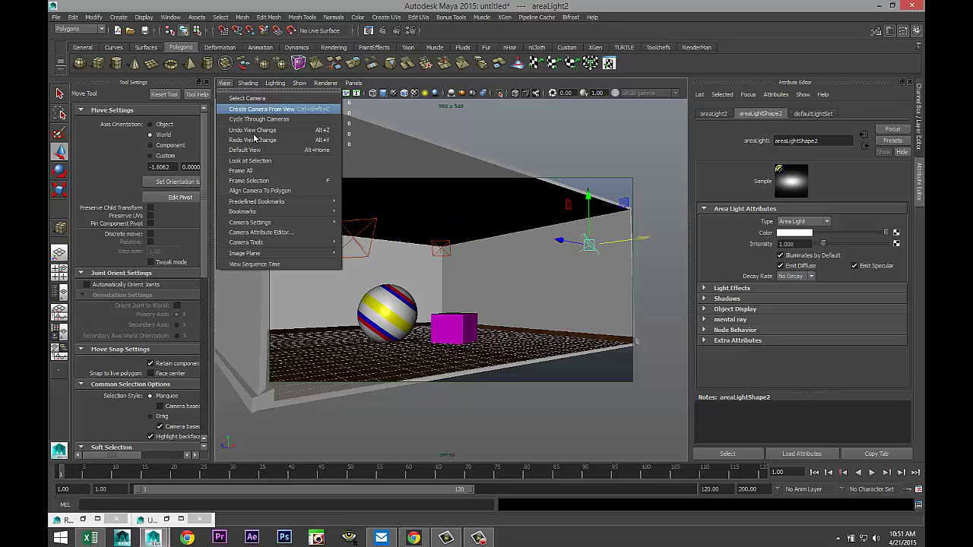
pyautogui.moveTo(304, 213)
pyautogui.click(362, 217)
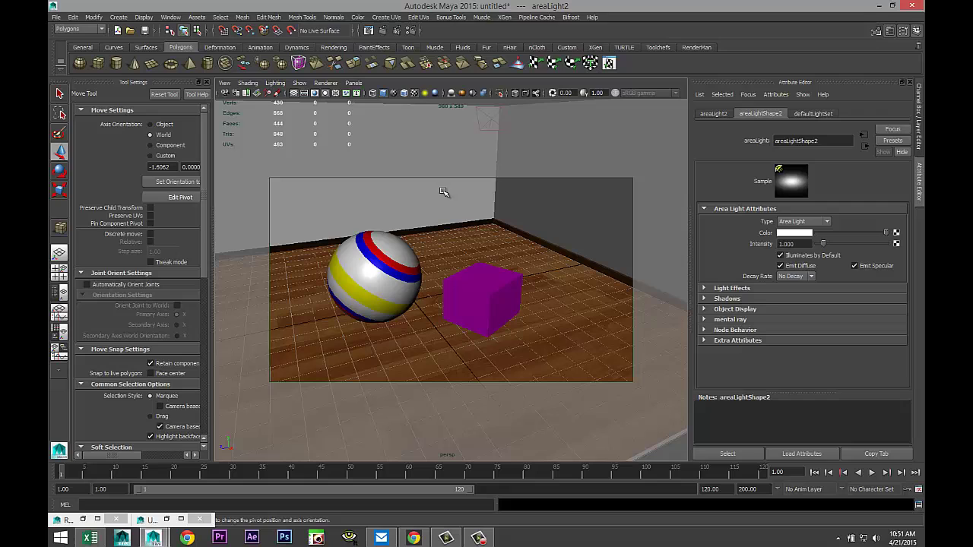
pyautogui.click(383, 31)
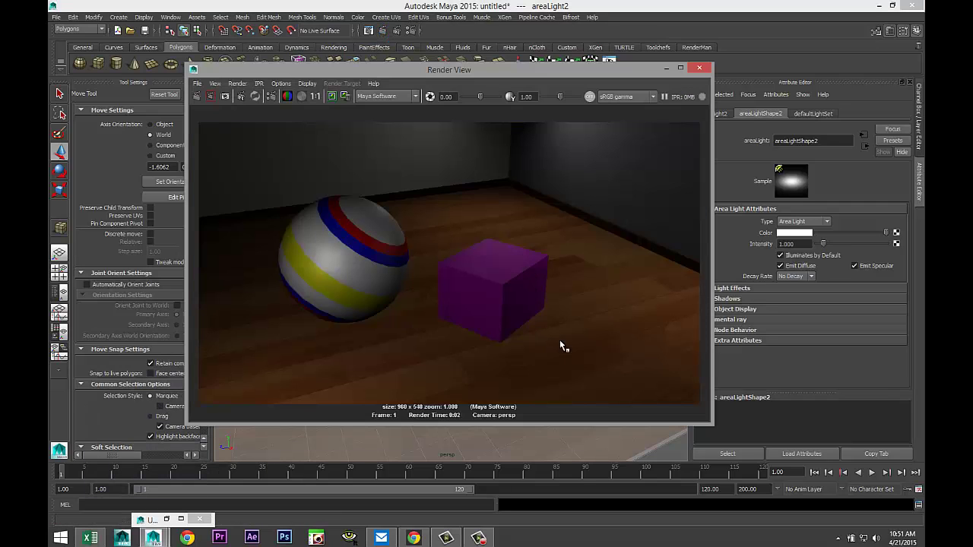
pyautogui.click(666, 69)
pyautogui.scroll(-3, 437, 251)
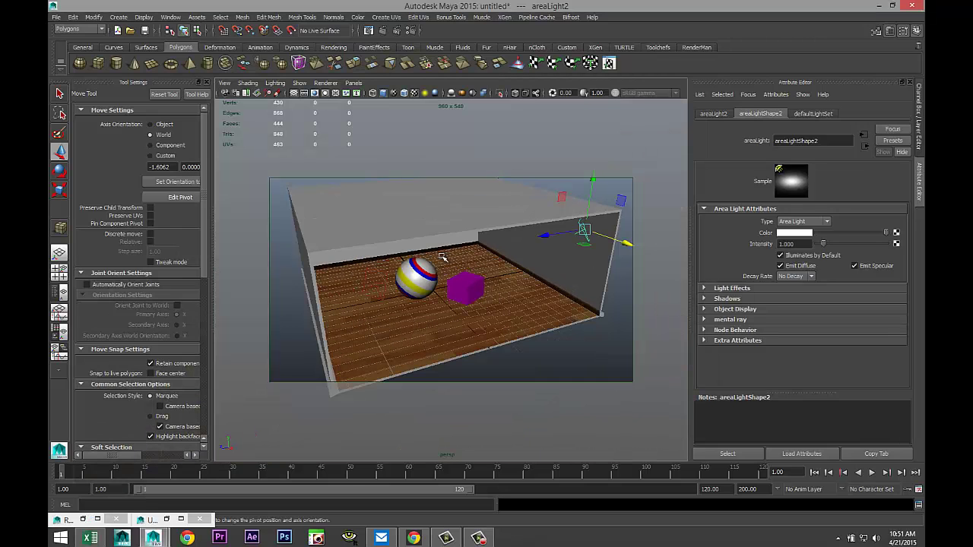
# Create a spot light, move it toward the front-right, and aim it at the cube
pyautogui.click(119, 18)
pyautogui.moveTo(151, 64)
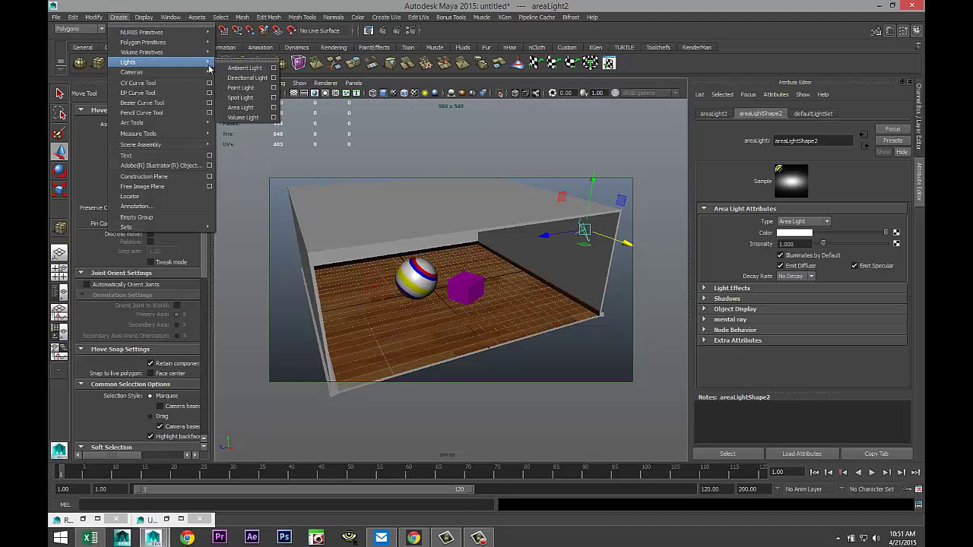
pyautogui.click(250, 100)
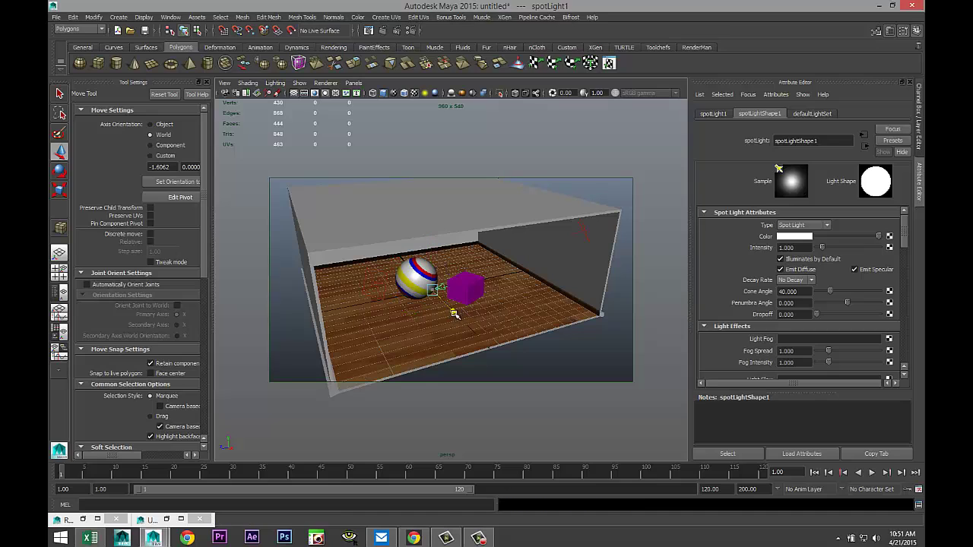
pyautogui.moveTo(454, 314); pyautogui.dragTo(531, 389)
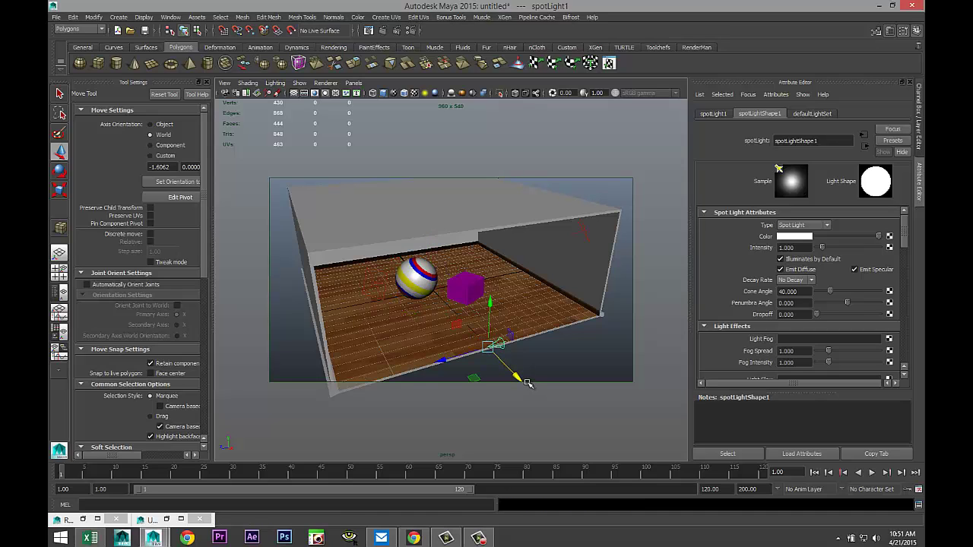
pyautogui.press('t')
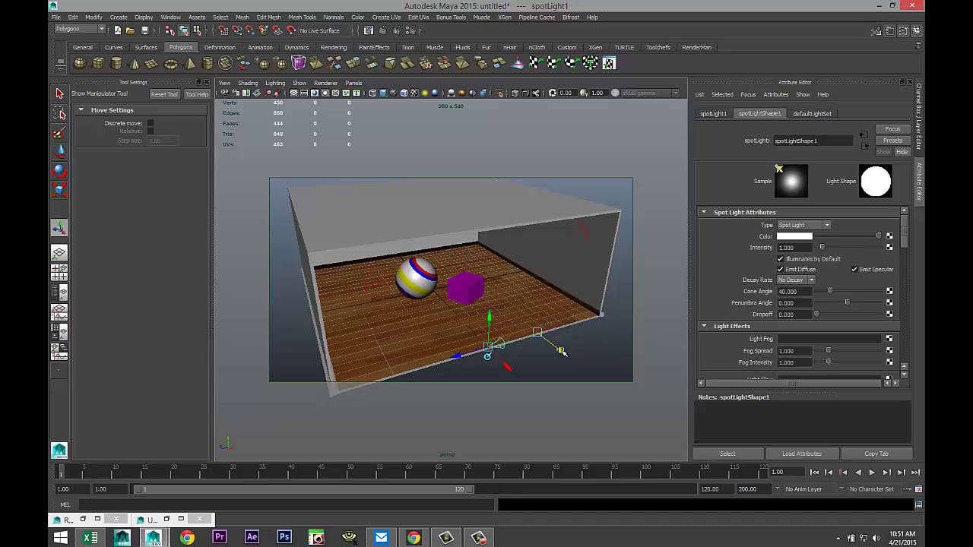
pyautogui.moveTo(562, 351); pyautogui.dragTo(444, 295)
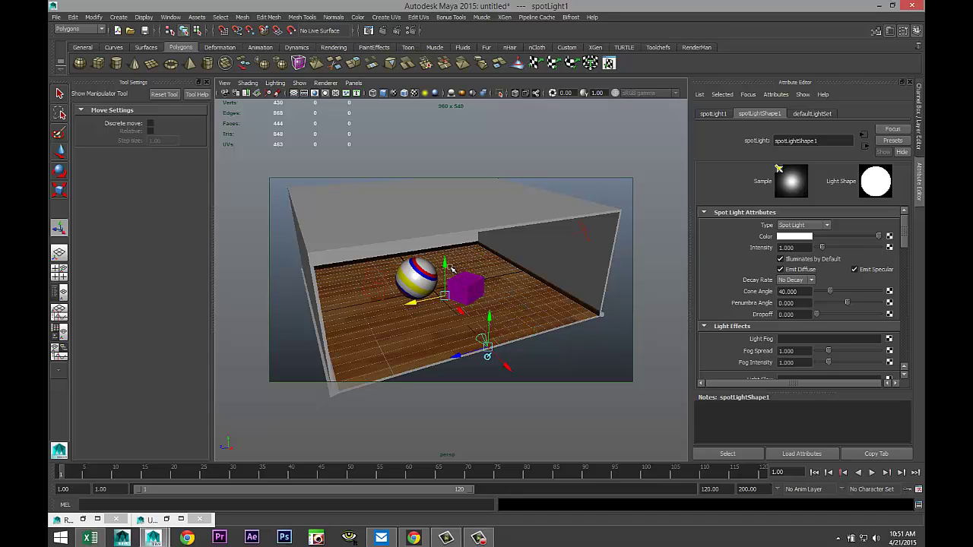
# Raise the spotlight high on Y and light the viewport with scene lights
pyautogui.click(449, 266)
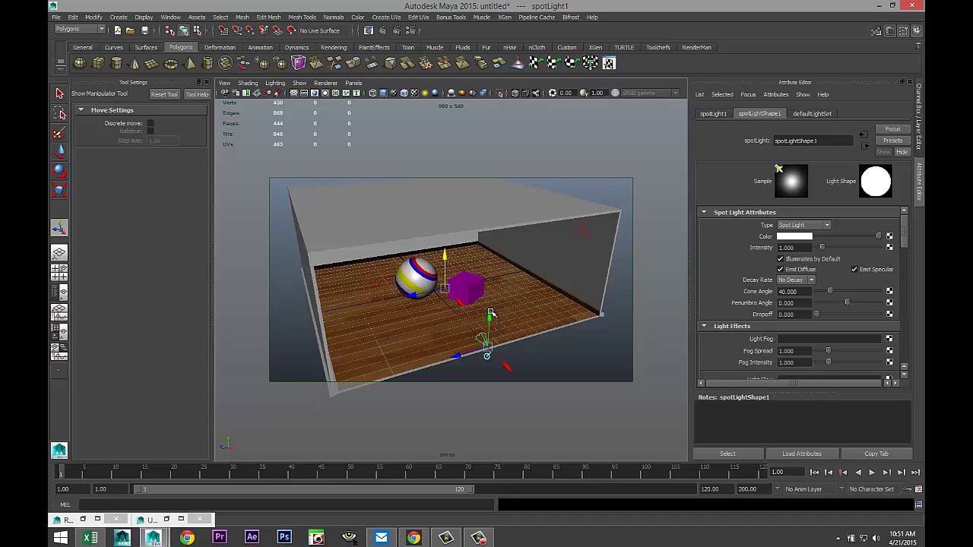
pyautogui.moveTo(490, 313); pyautogui.dragTo(490, 220)
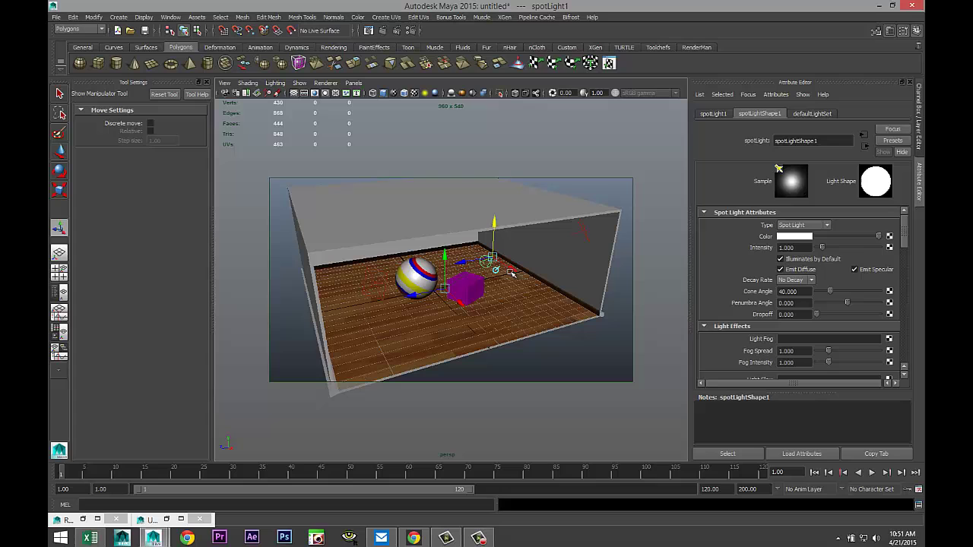
pyautogui.press('7')
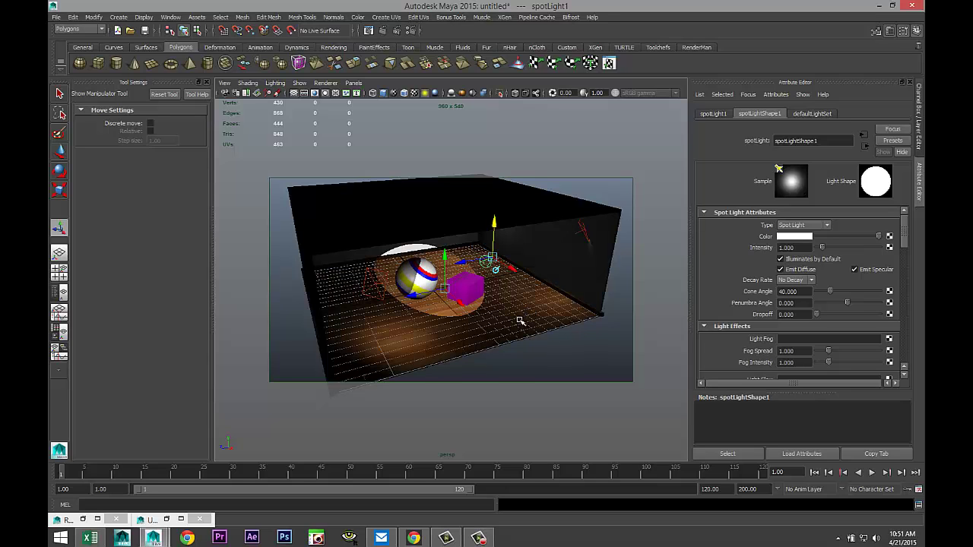
pyautogui.scroll(5, 517, 323)
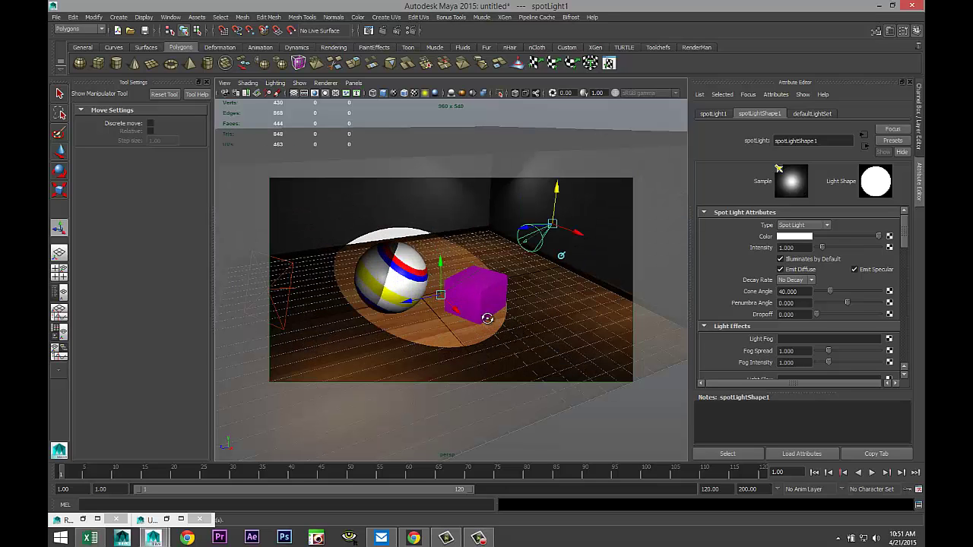
pyautogui.keyDown('alt'); pyautogui.moveTo(493, 311); pyautogui.dragTo(474, 340); pyautogui.keyUp('alt')
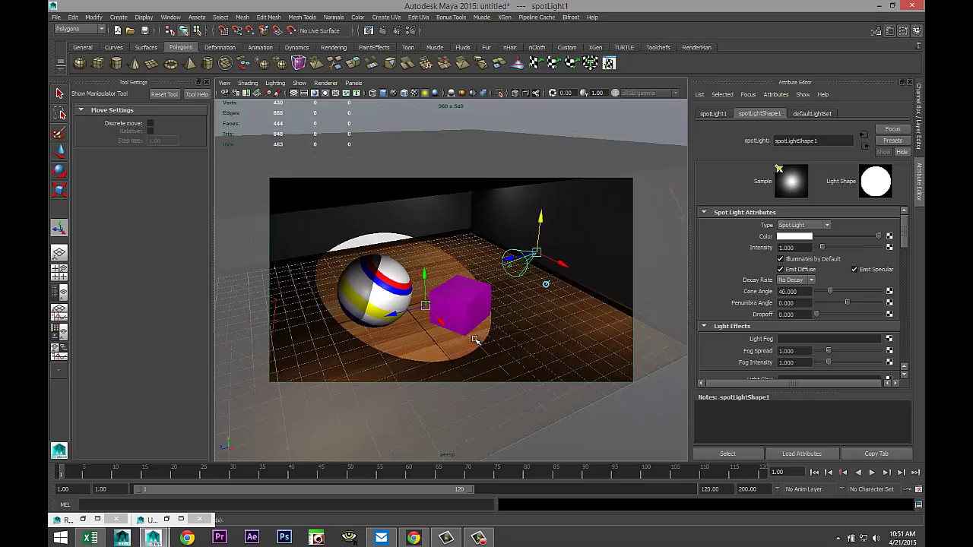
# Slide spotLight1 sideways along its X axis, then check the wider light pool from a wider view
pyautogui.click(564, 264)
pyautogui.moveTo(591, 291); pyautogui.dragTo(630, 298)
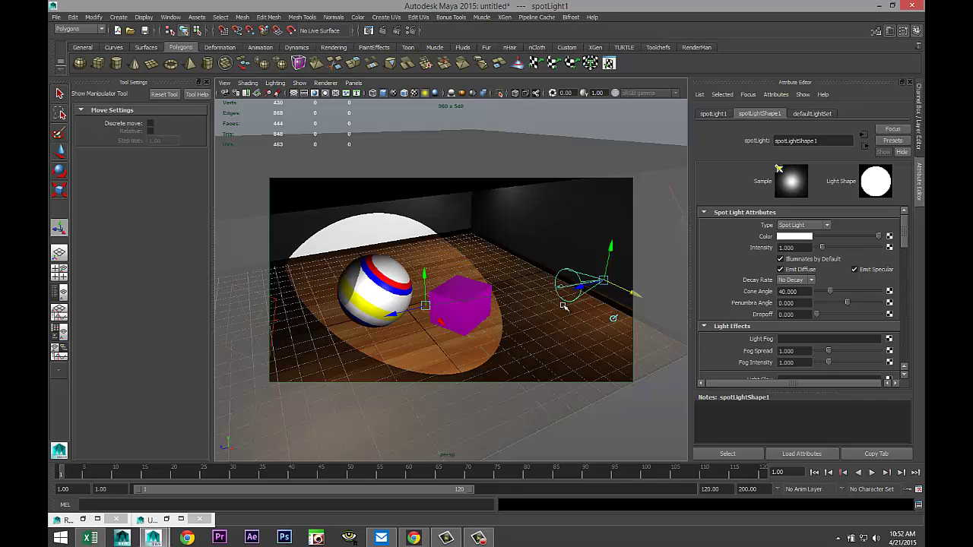
pyautogui.scroll(-5, 520, 315)
pyautogui.keyDown('alt'); pyautogui.moveTo(512, 322); pyautogui.dragTo(535, 303); pyautogui.keyUp('alt')
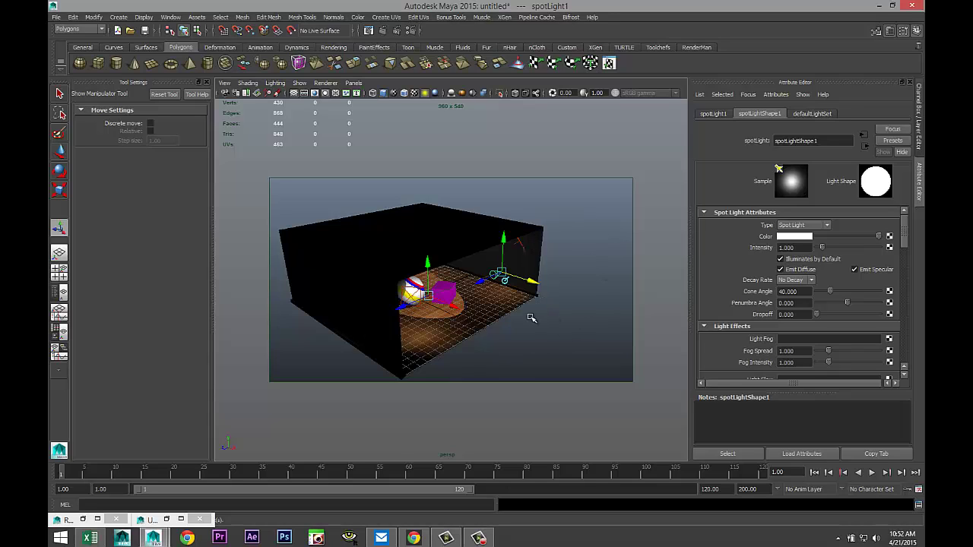
pyautogui.scroll(4, 531, 318)
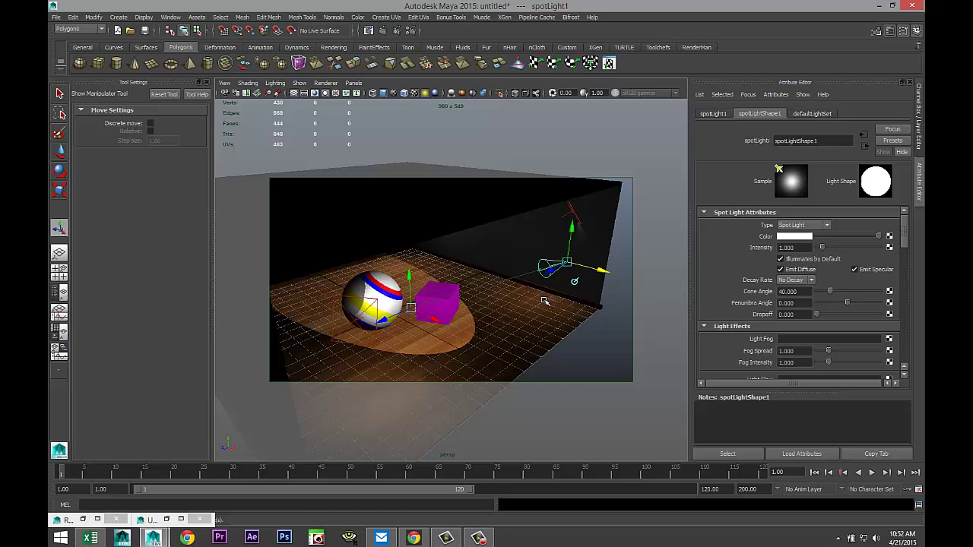
pyautogui.scroll(3, 586, 326)
pyautogui.press('[')
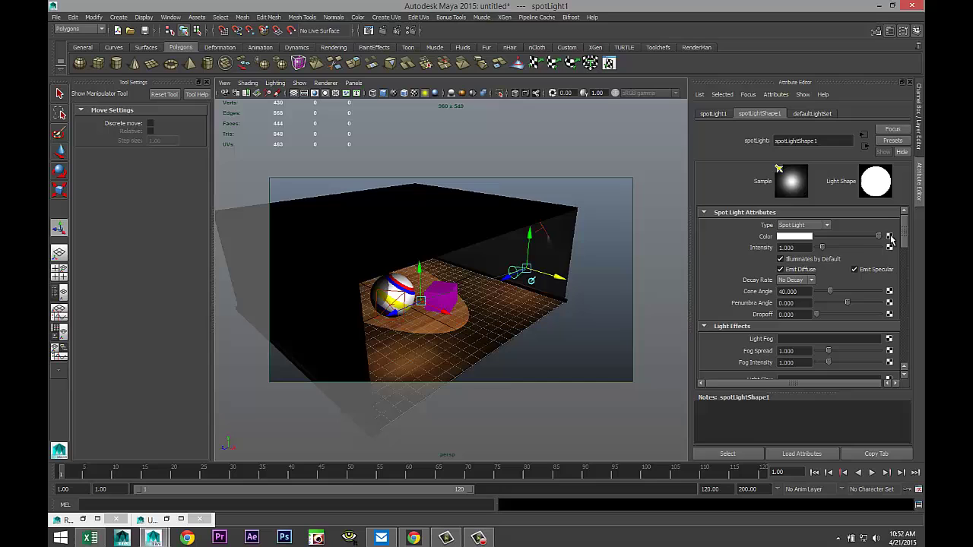
# Map a File texture loading Desktop's gobos.jpg into spotLightShape1's Color
pyautogui.click(890, 237)
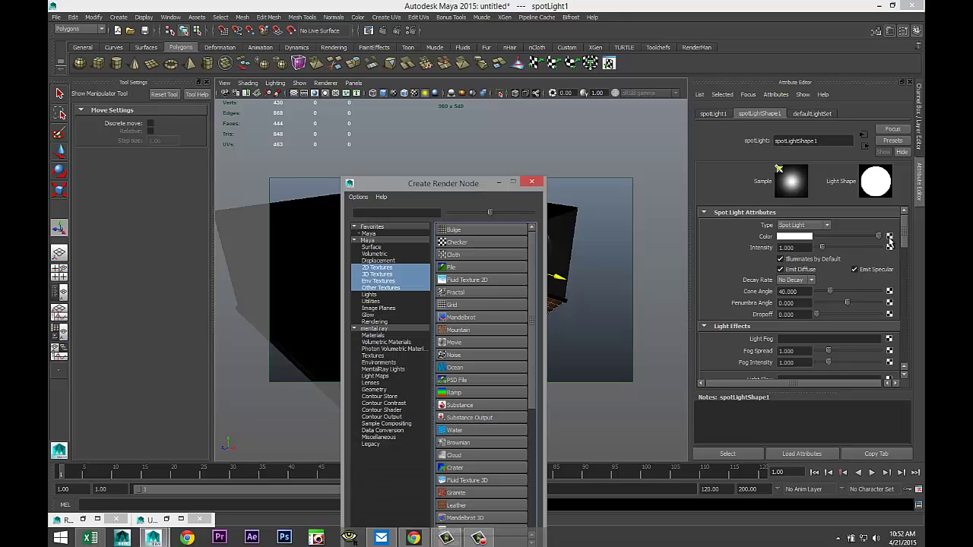
pyautogui.click(463, 268)
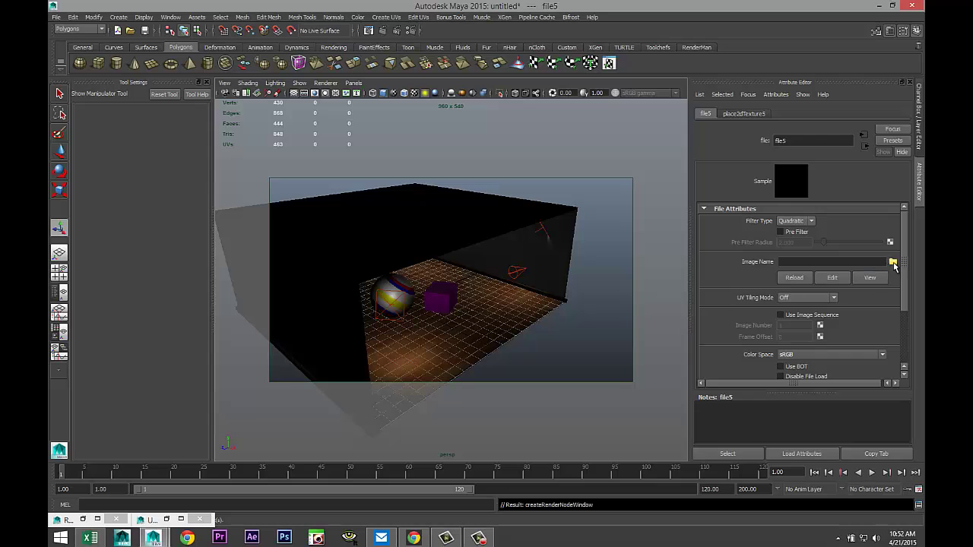
pyautogui.click(893, 262)
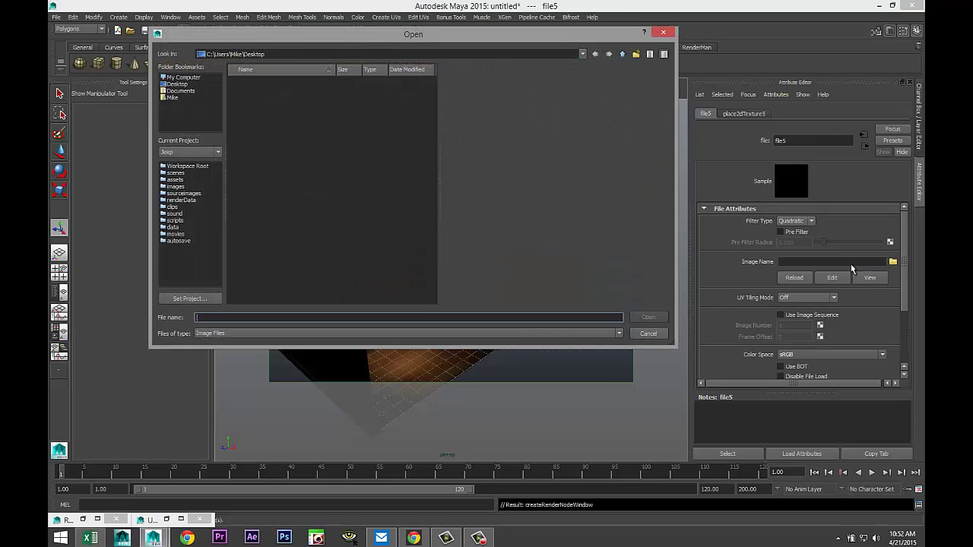
pyautogui.click(175, 85)
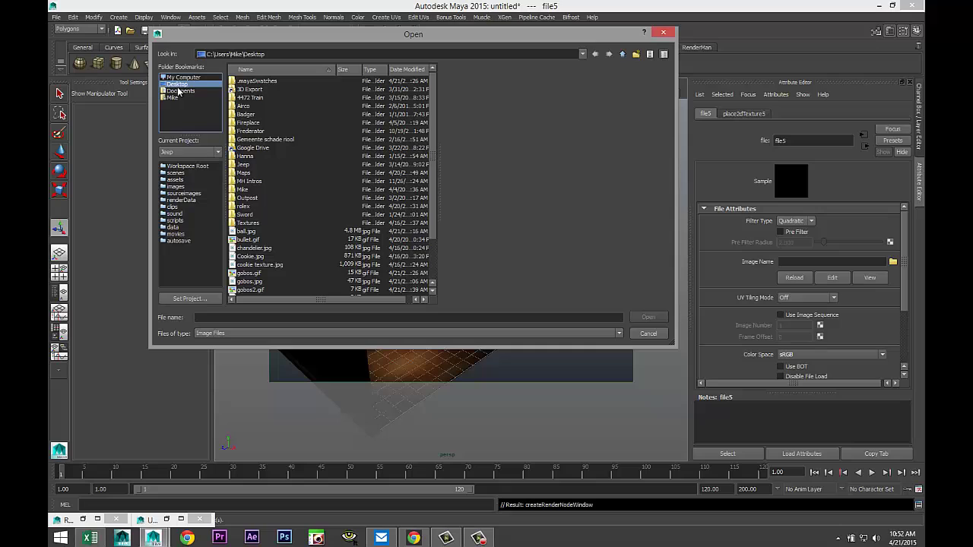
pyautogui.scroll(-2, 309, 168)
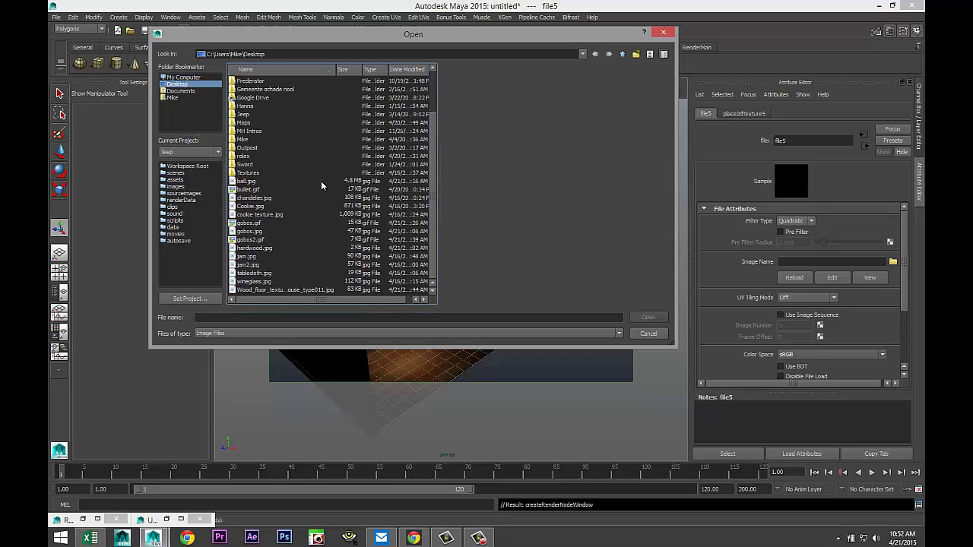
pyautogui.click(248, 232)
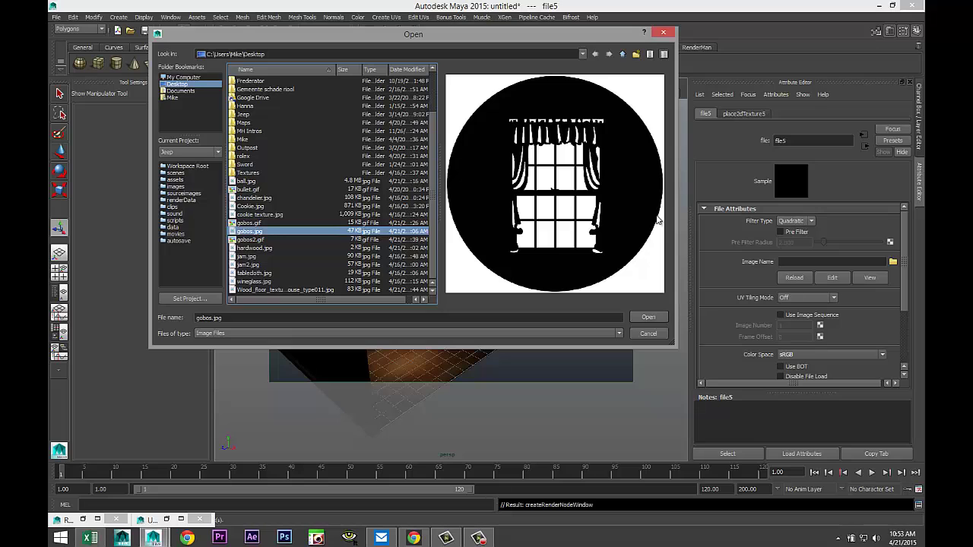
pyautogui.click(651, 318)
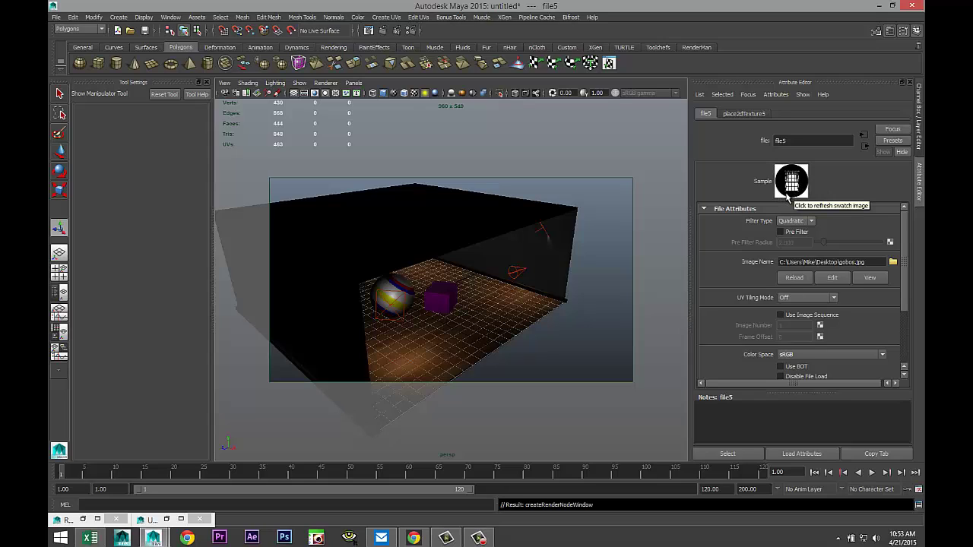
# Switch to the 'new' camera bookmark and render the window gobo across the floor
pyautogui.click(224, 82)
pyautogui.moveTo(294, 212)
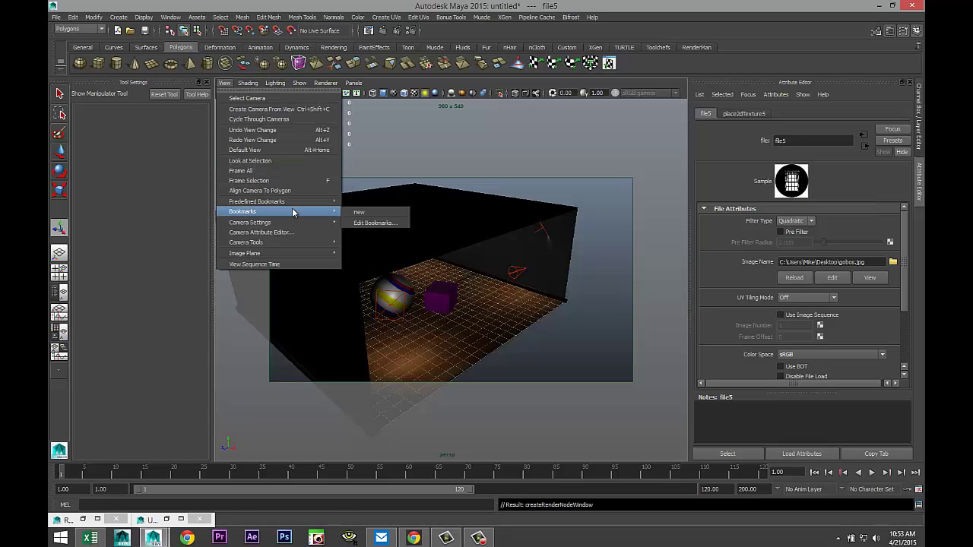
pyautogui.click(364, 217)
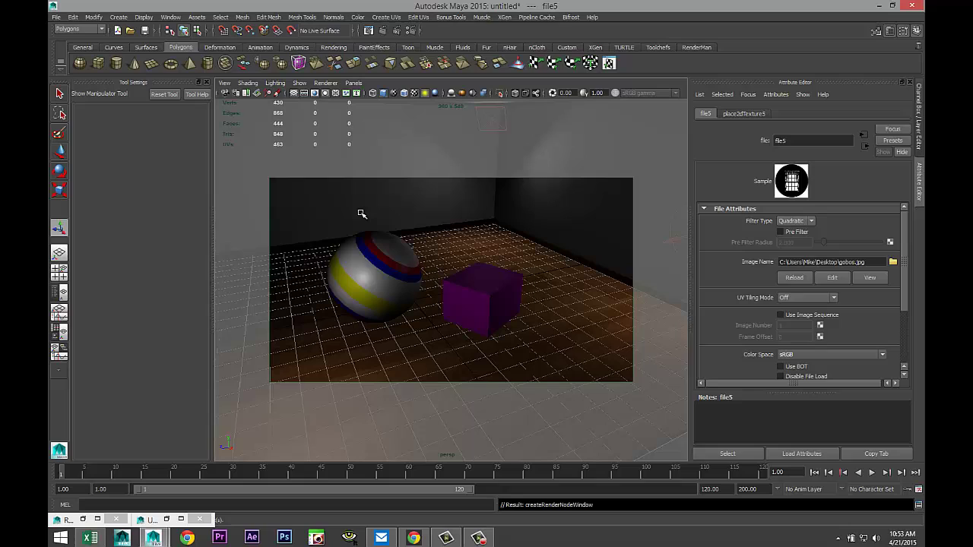
pyautogui.click(383, 31)
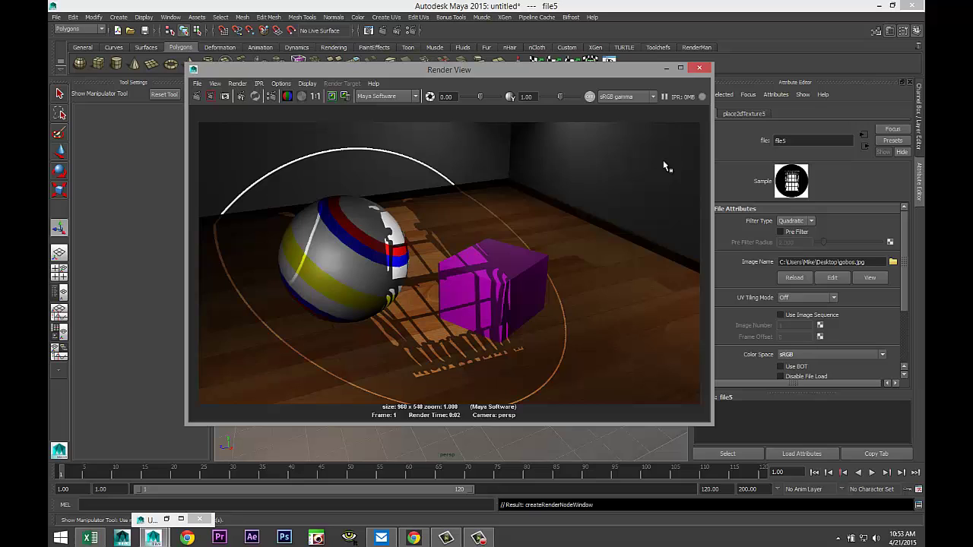
# Rotate spotLight1 and set its Rotate Y value to -90
pyautogui.click(666, 69)
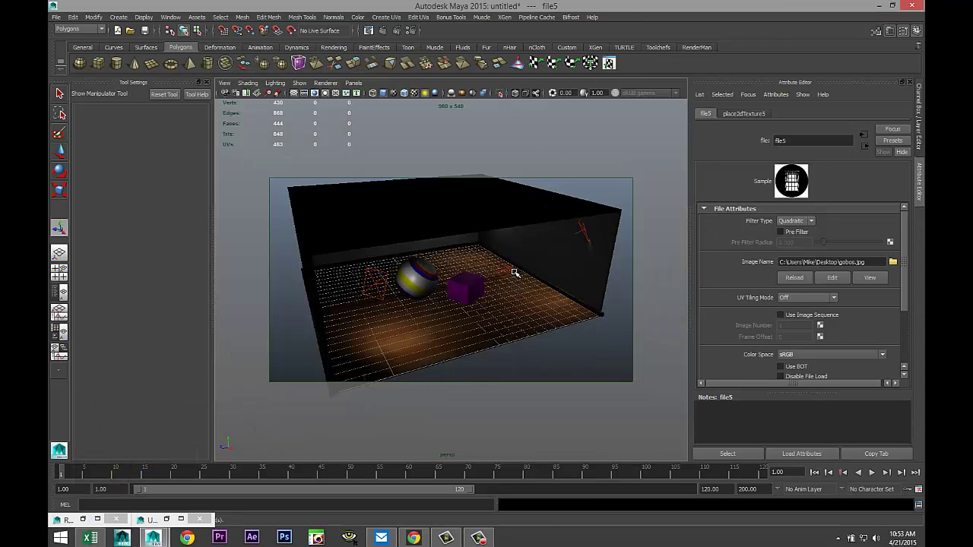
pyautogui.click(515, 275)
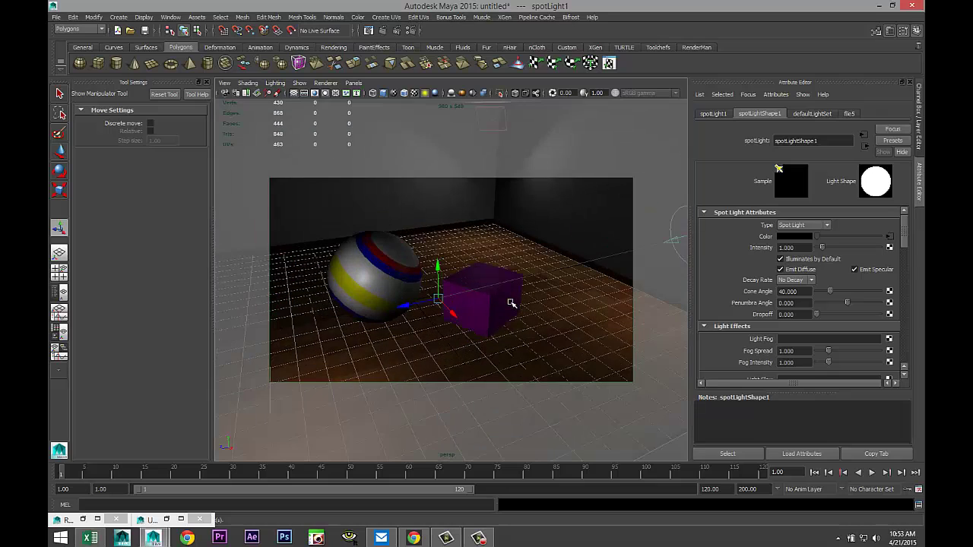
pyautogui.press('e')
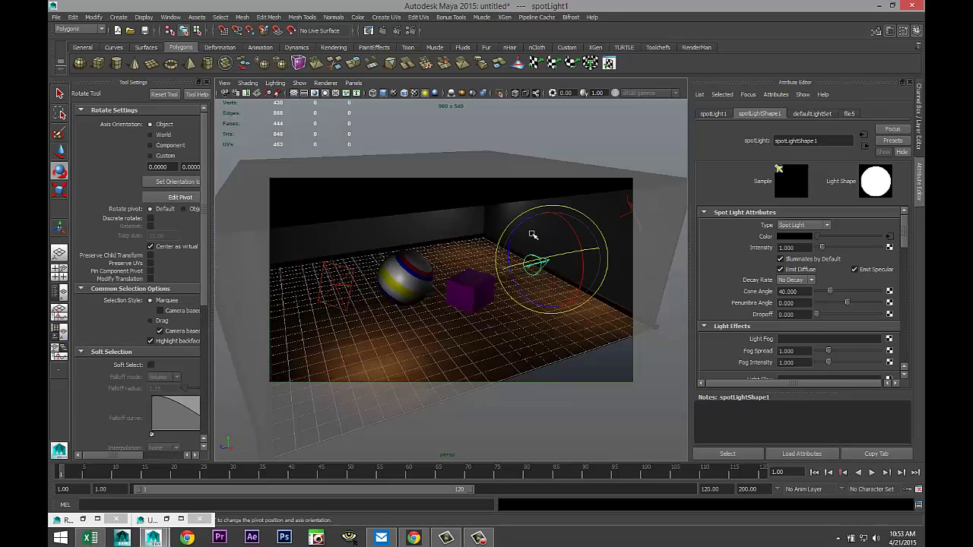
pyautogui.moveTo(511, 231)
pyautogui.mouseDown()
pyautogui.moveTo(524, 293)
pyautogui.moveTo(560, 311)
pyautogui.moveTo(615, 264)
pyautogui.mouseUp()
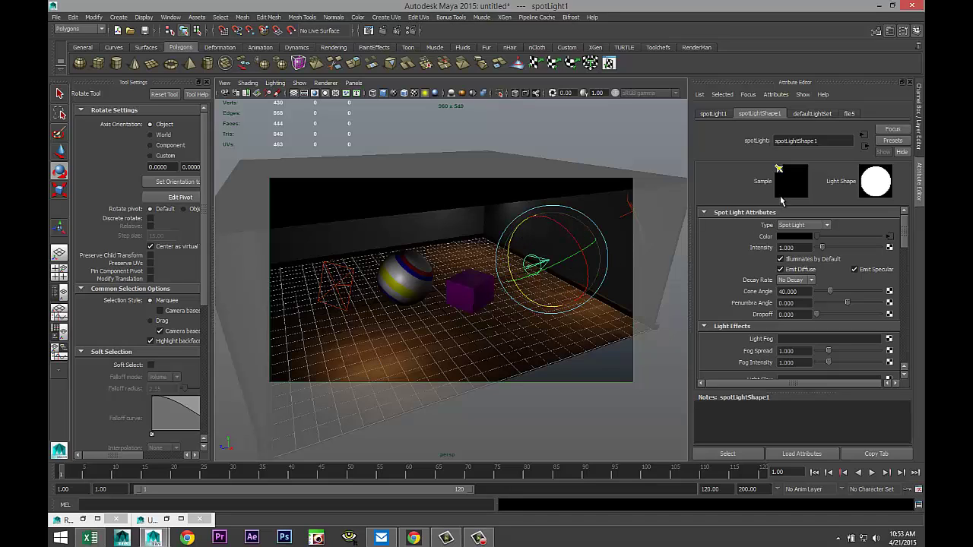
pyautogui.click(714, 114)
pyautogui.click(848, 197)
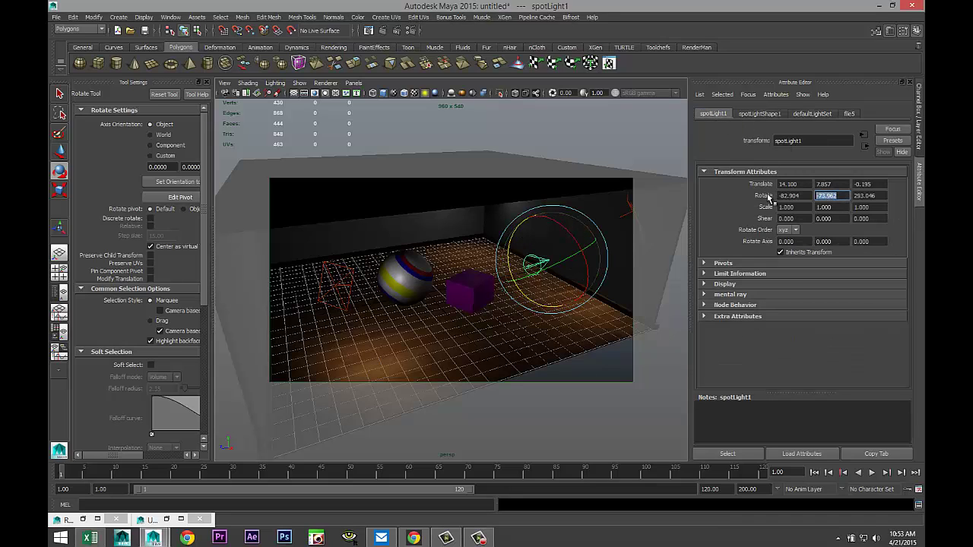
pyautogui.write('-90')
pyautogui.press('Return')
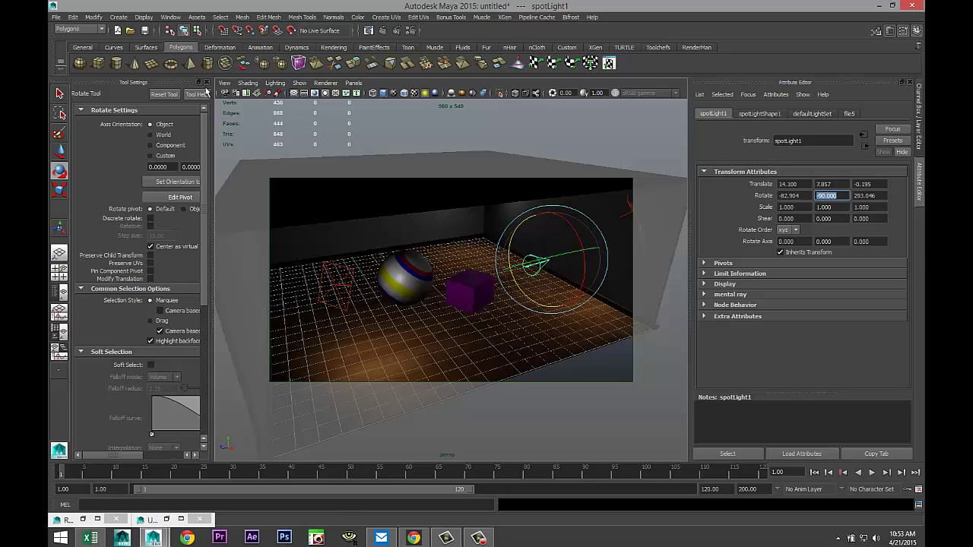
# Return the viewport to the 'new' camera bookmark
pyautogui.click(224, 82)
pyautogui.moveTo(299, 212)
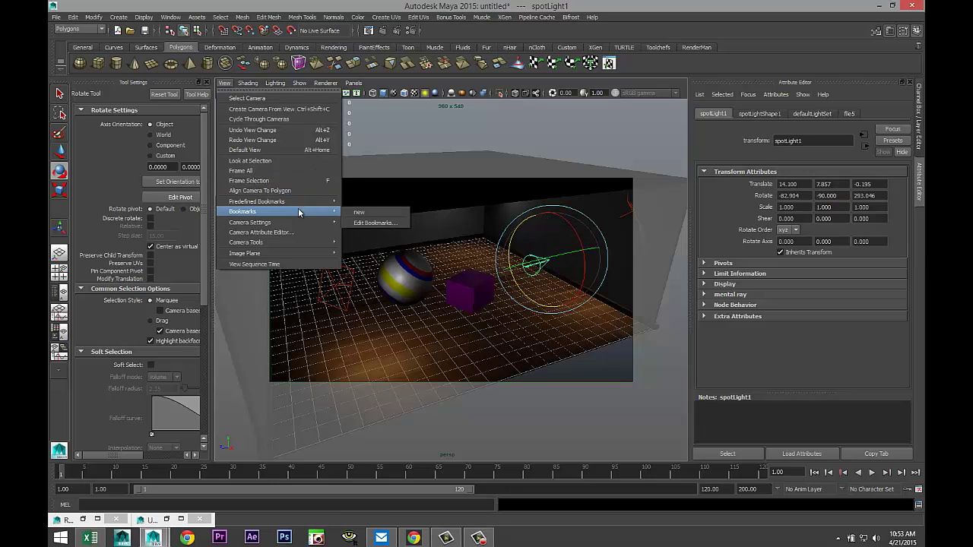
pyautogui.click(357, 213)
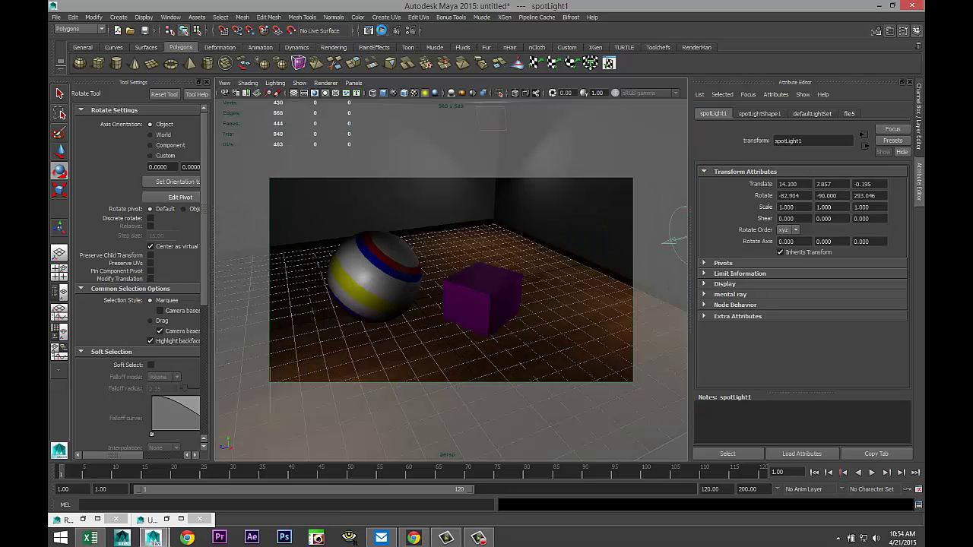
# Render the rotated window gobo, review it, and minimise Render View
pyautogui.click(383, 31)
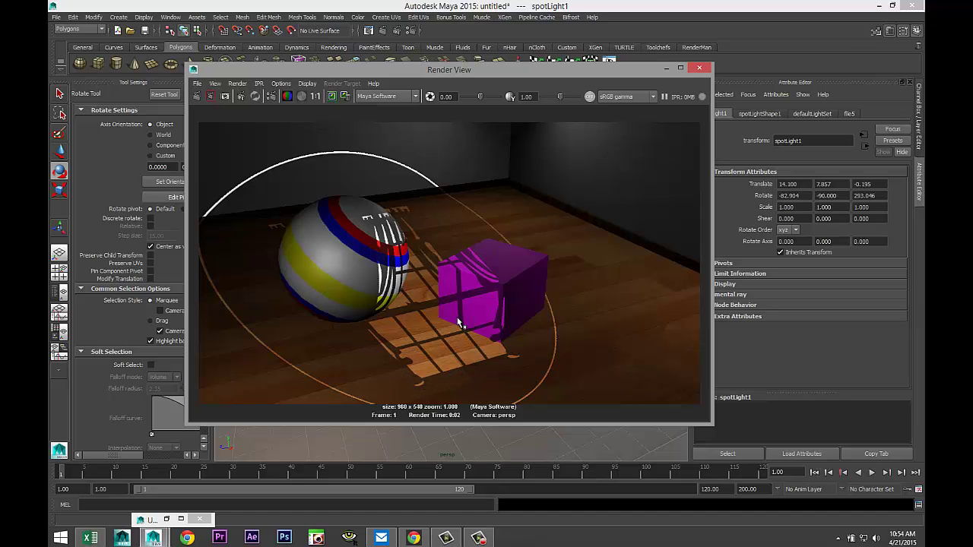
pyautogui.click(665, 69)
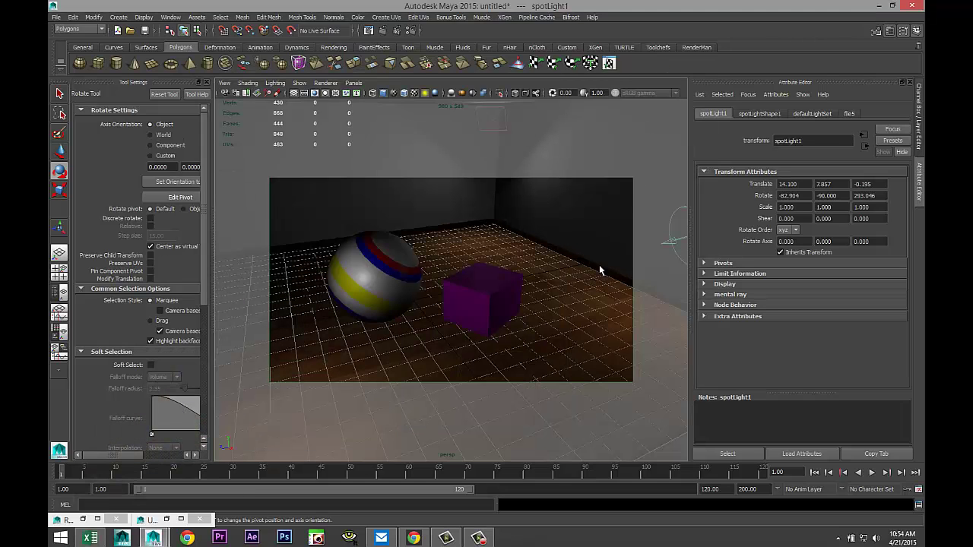
# Swap file5's image for the tree gobo gobos2.gif
pyautogui.click(760, 114)
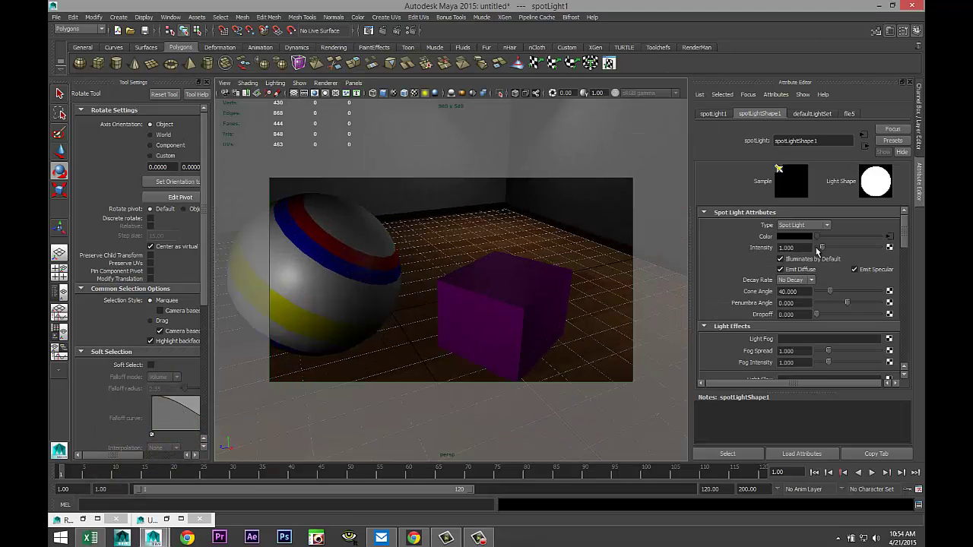
pyautogui.click(890, 238)
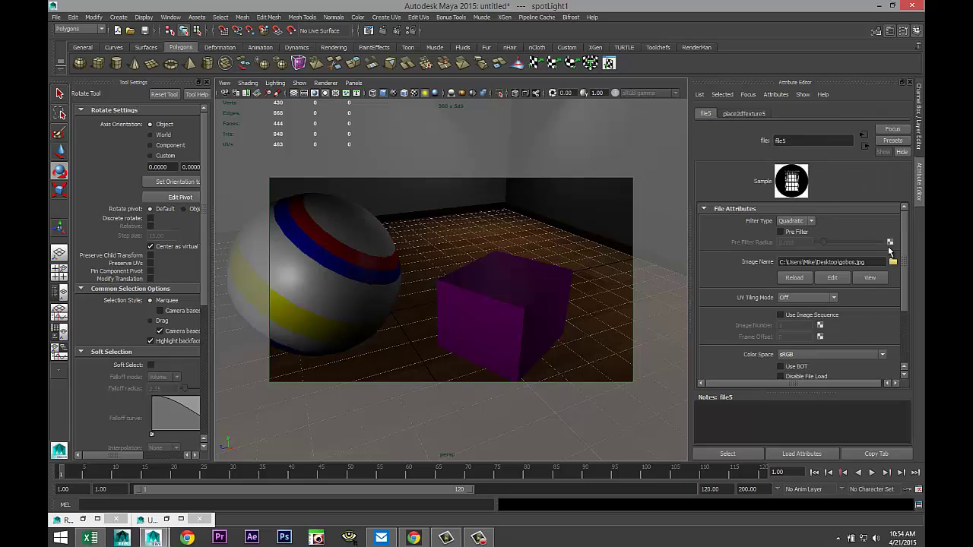
pyautogui.click(893, 261)
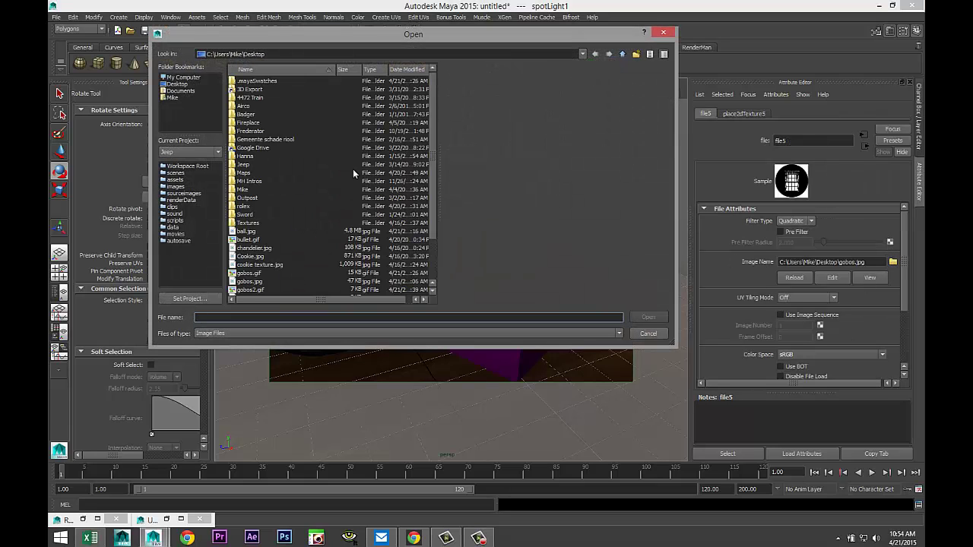
pyautogui.click(253, 277)
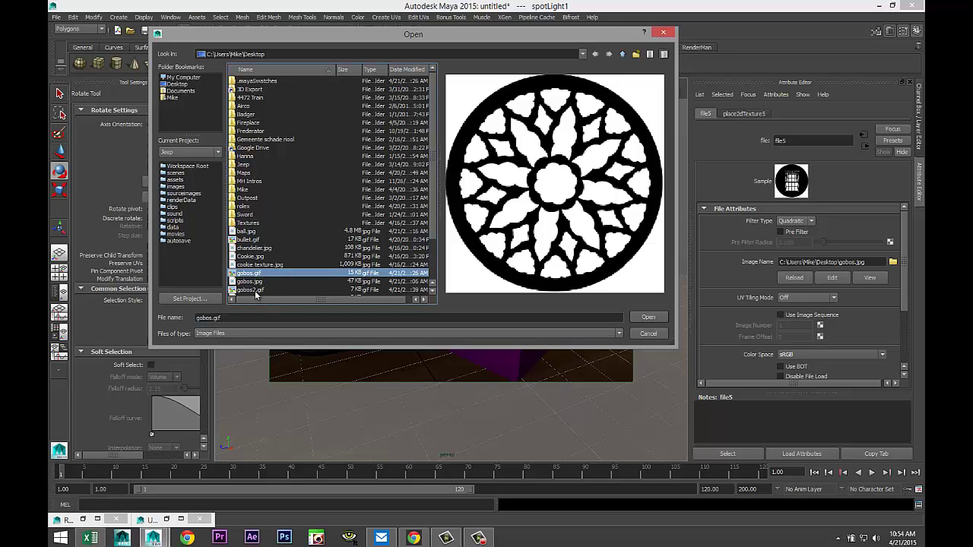
pyautogui.click(254, 291)
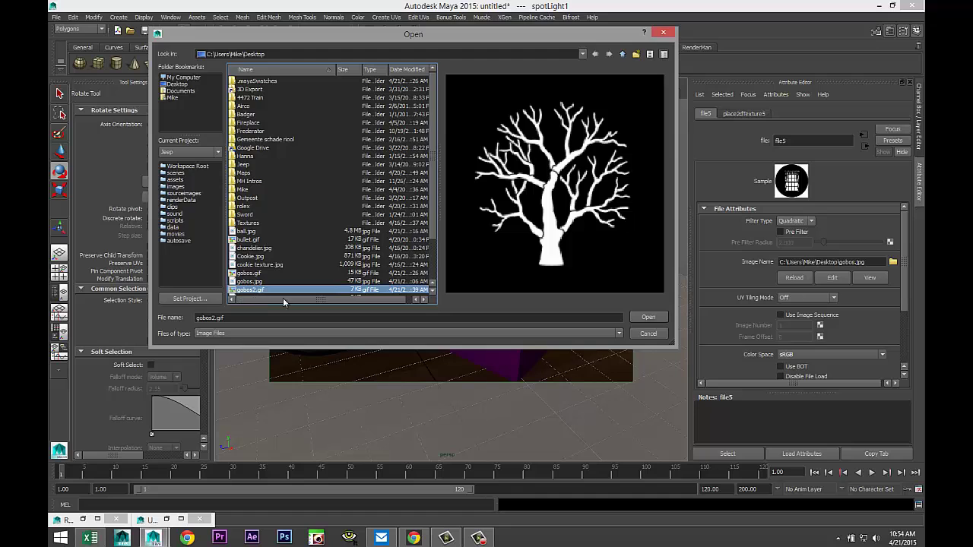
pyautogui.click(647, 318)
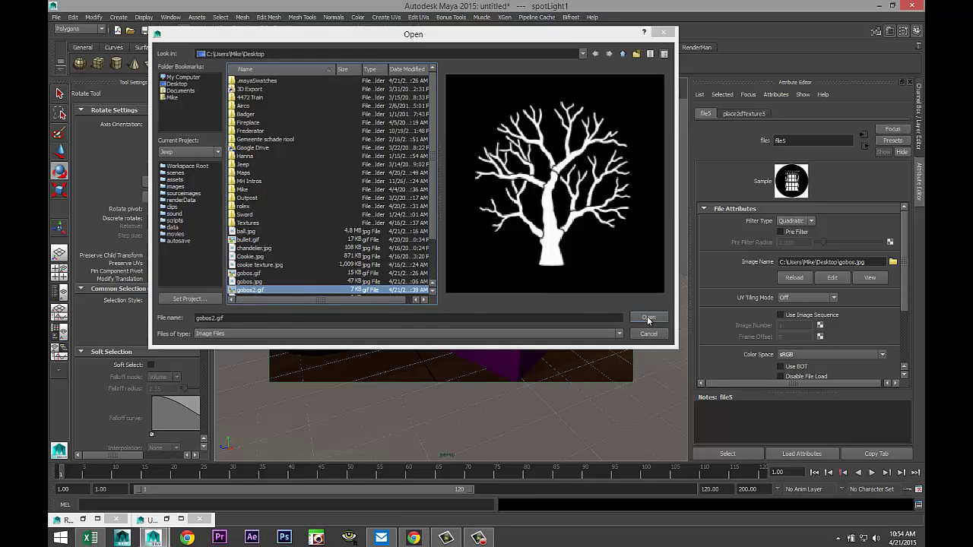
# Return the viewport to the 'new' camera bookmark
pyautogui.click(225, 83)
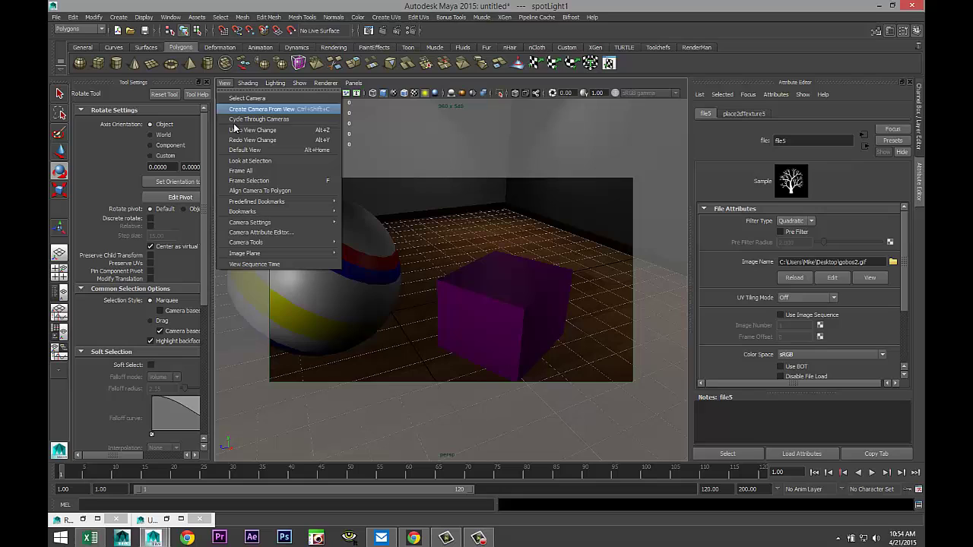
pyautogui.moveTo(312, 211)
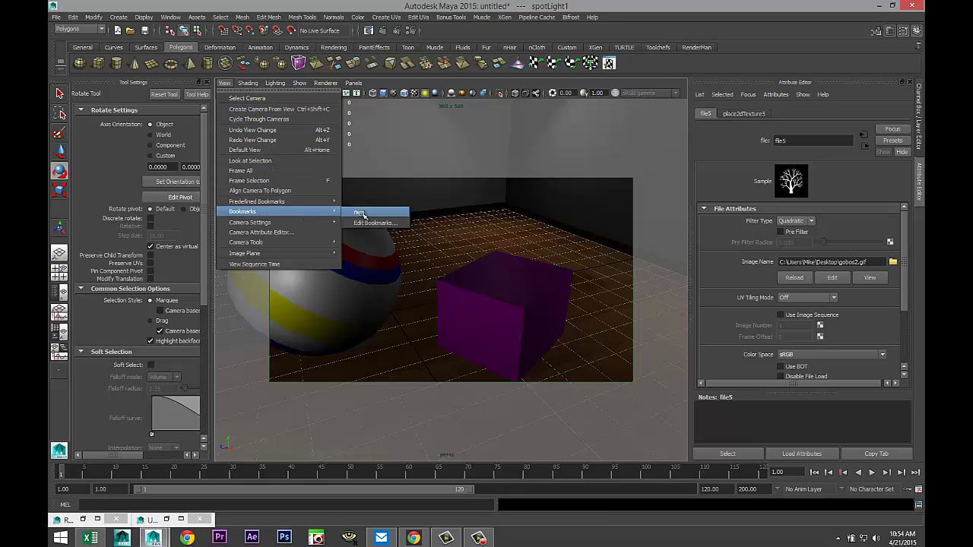
pyautogui.click(363, 213)
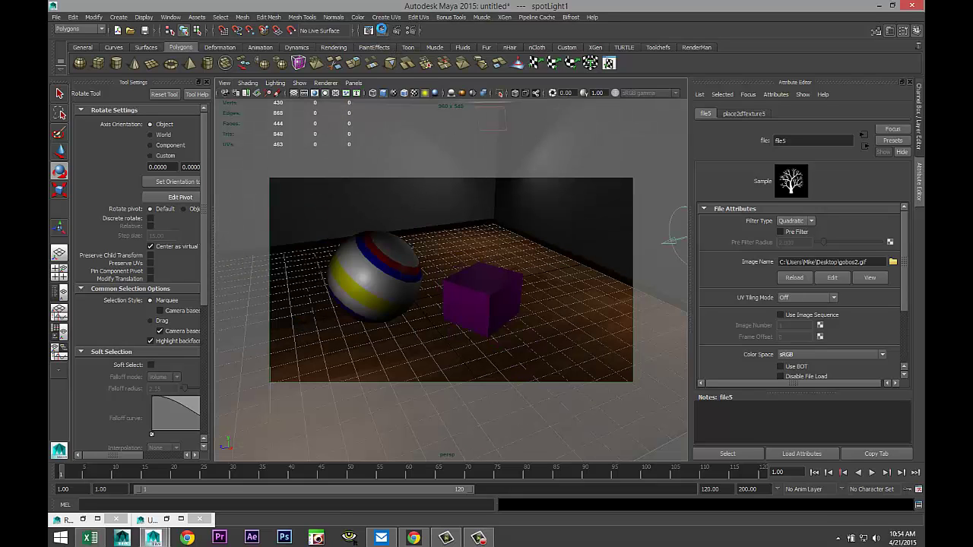
# Render the tree-branch gobo over the ball, cube and floor, then close Render View
pyautogui.click(382, 30)
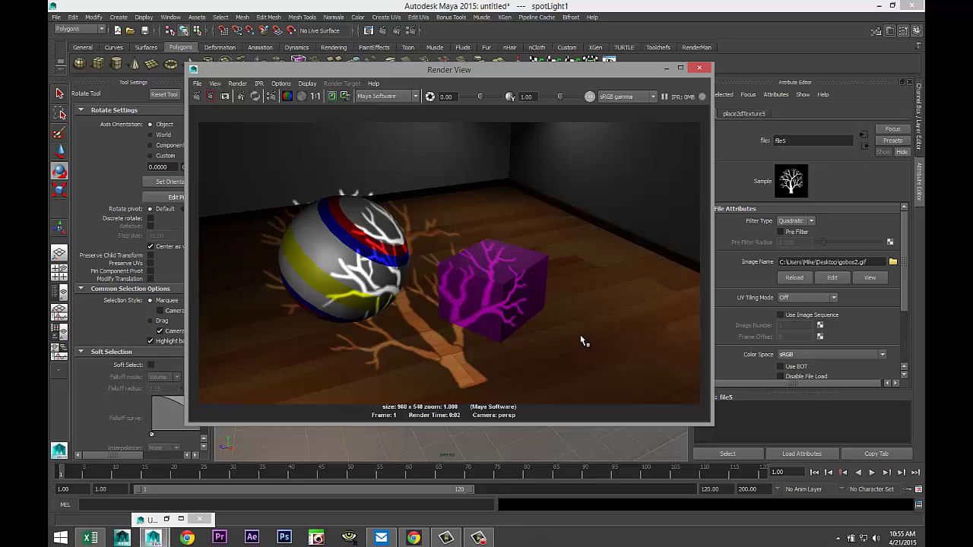
pyautogui.click(699, 68)
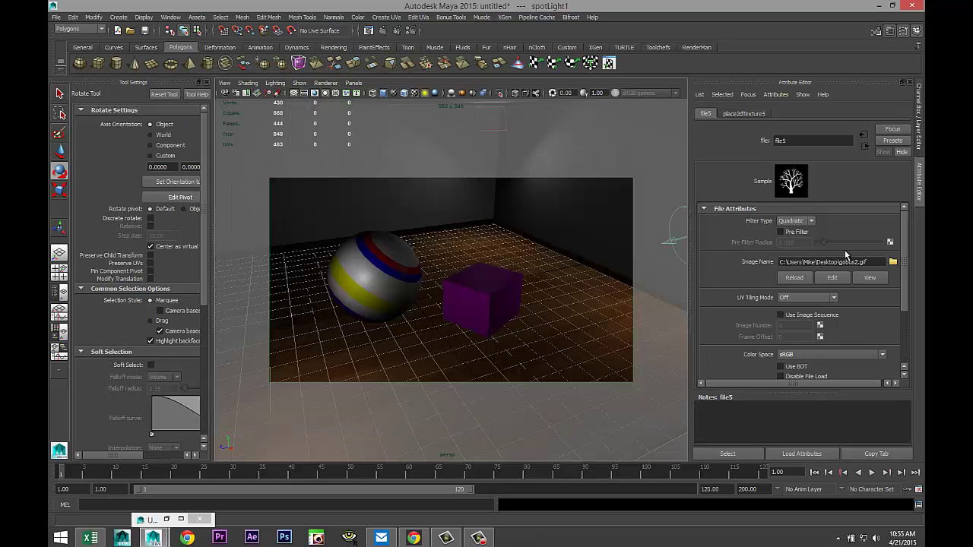
# Load the rose-window image gobos.gif into file5's Image Name and render the current frame
pyautogui.click(893, 261)
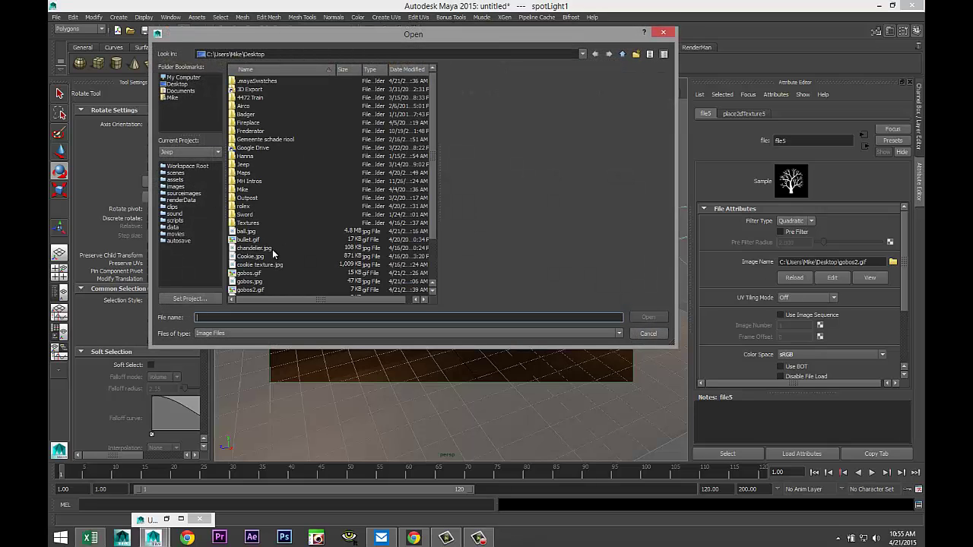
pyautogui.click(251, 274)
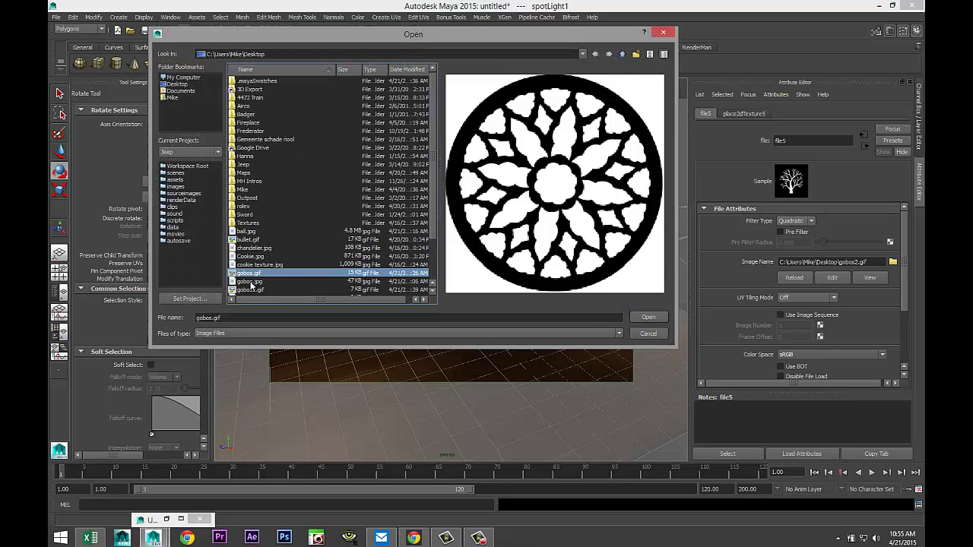
pyautogui.click(251, 281)
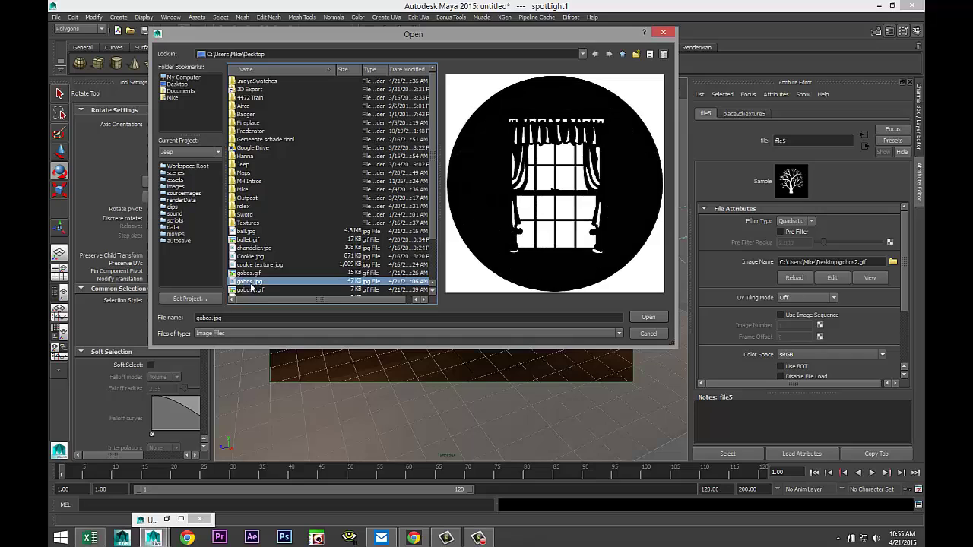
pyautogui.click(251, 290)
pyautogui.click(251, 274)
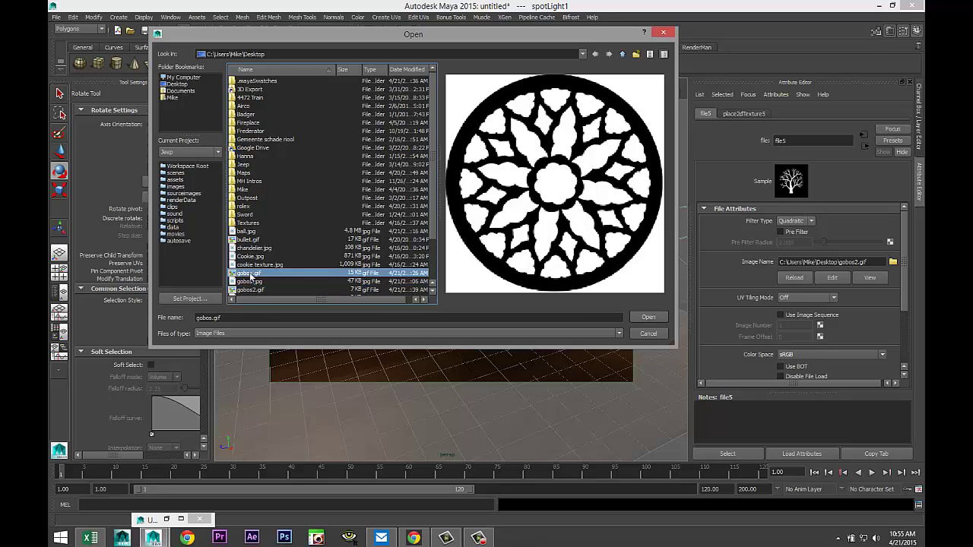
pyautogui.click(648, 318)
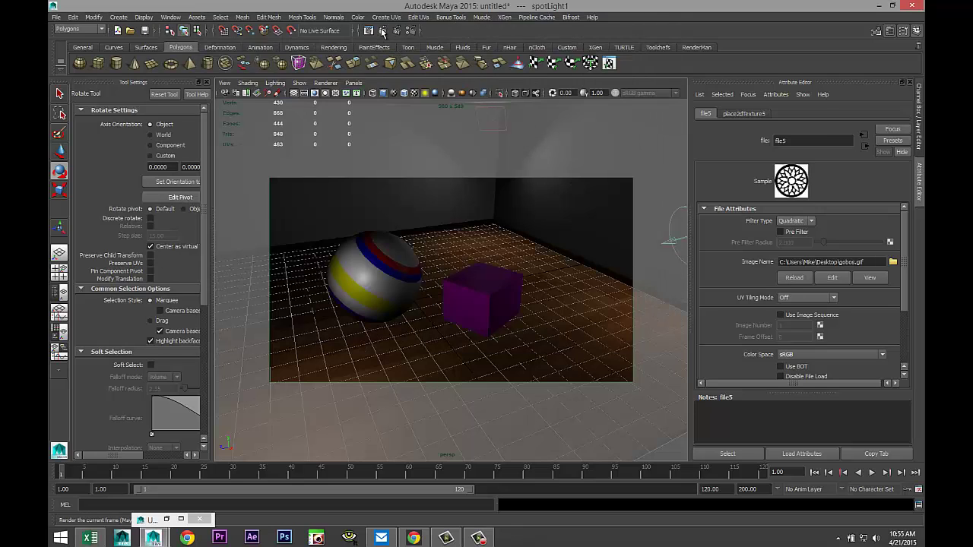
pyautogui.click(383, 31)
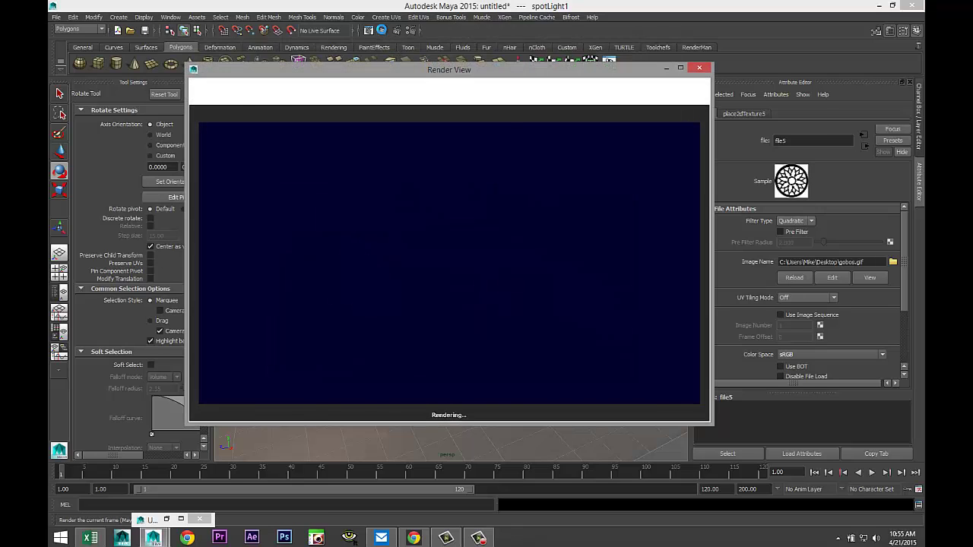